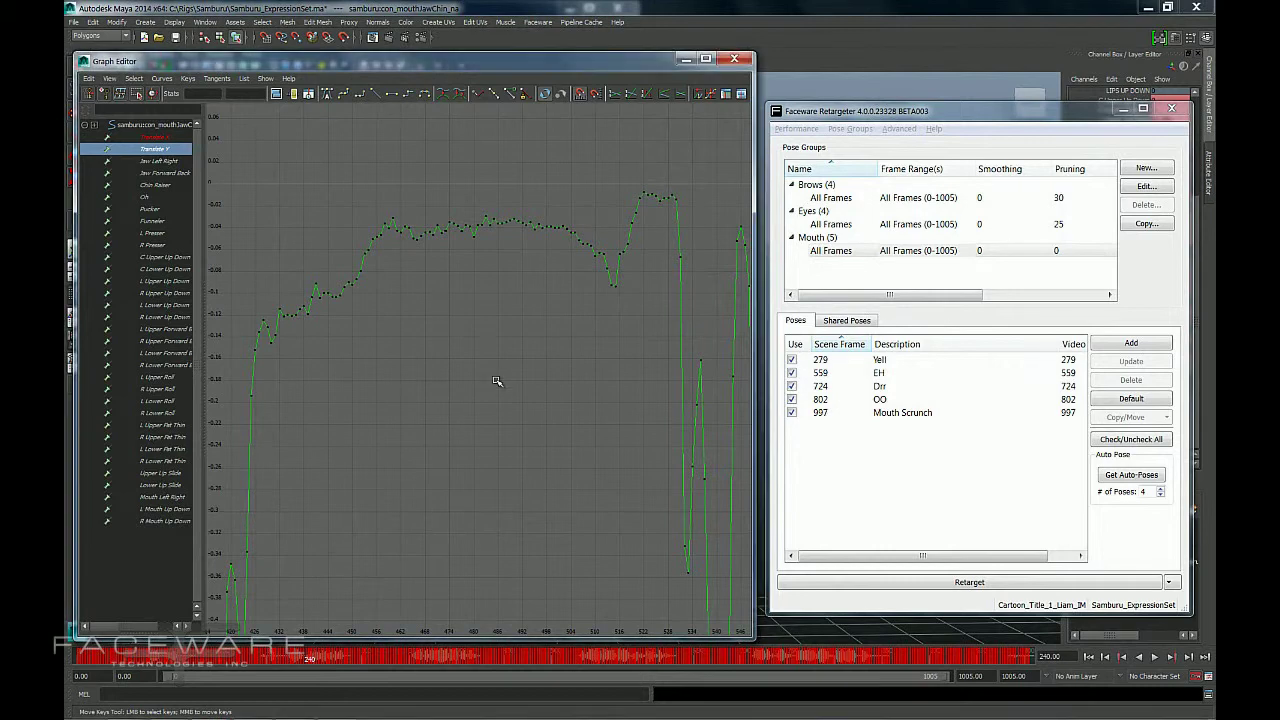
Examine the jaw control's Translate Y curve across the full timeline and around its deepest dips, scrubbing the current time to frame 295.
{"action": "left_click_drag", "start_coordinate": [226, 172], "coordinate": [703, 349]}
{"action": "left_click", "coordinate": [572, 402]}
{"action": "key", "text": "a"}
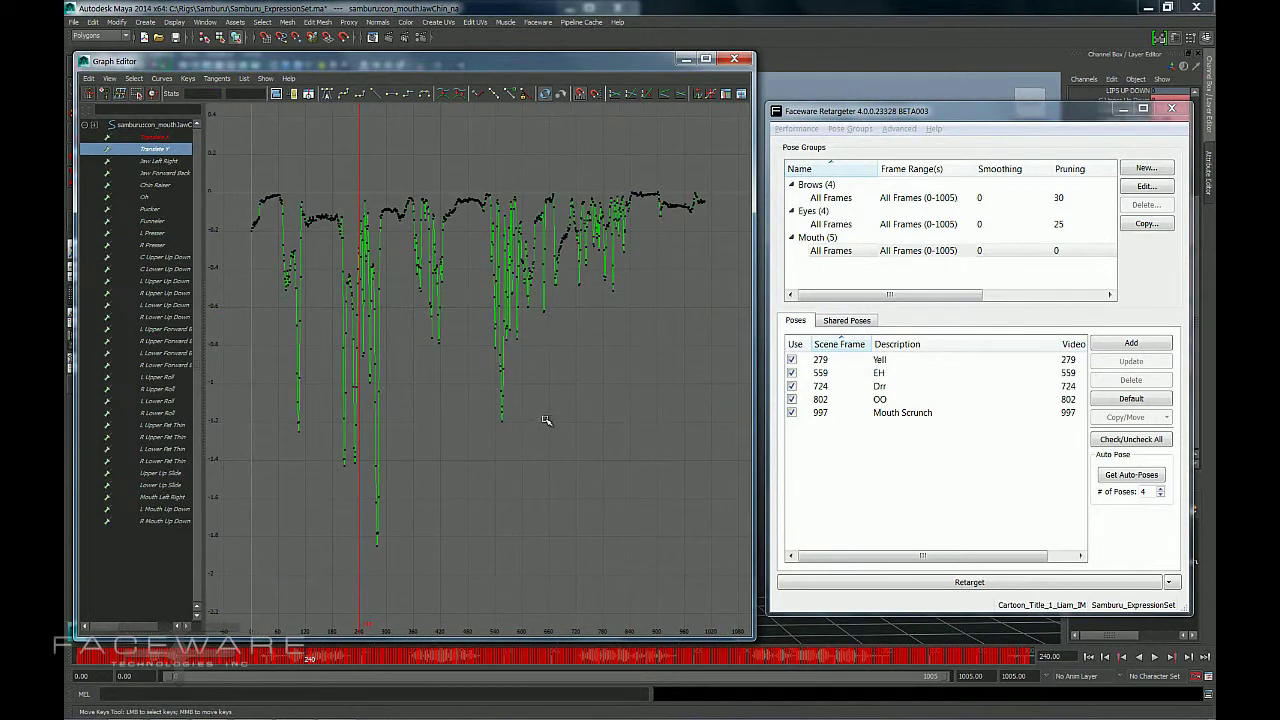
{"action": "key", "text": "a"}
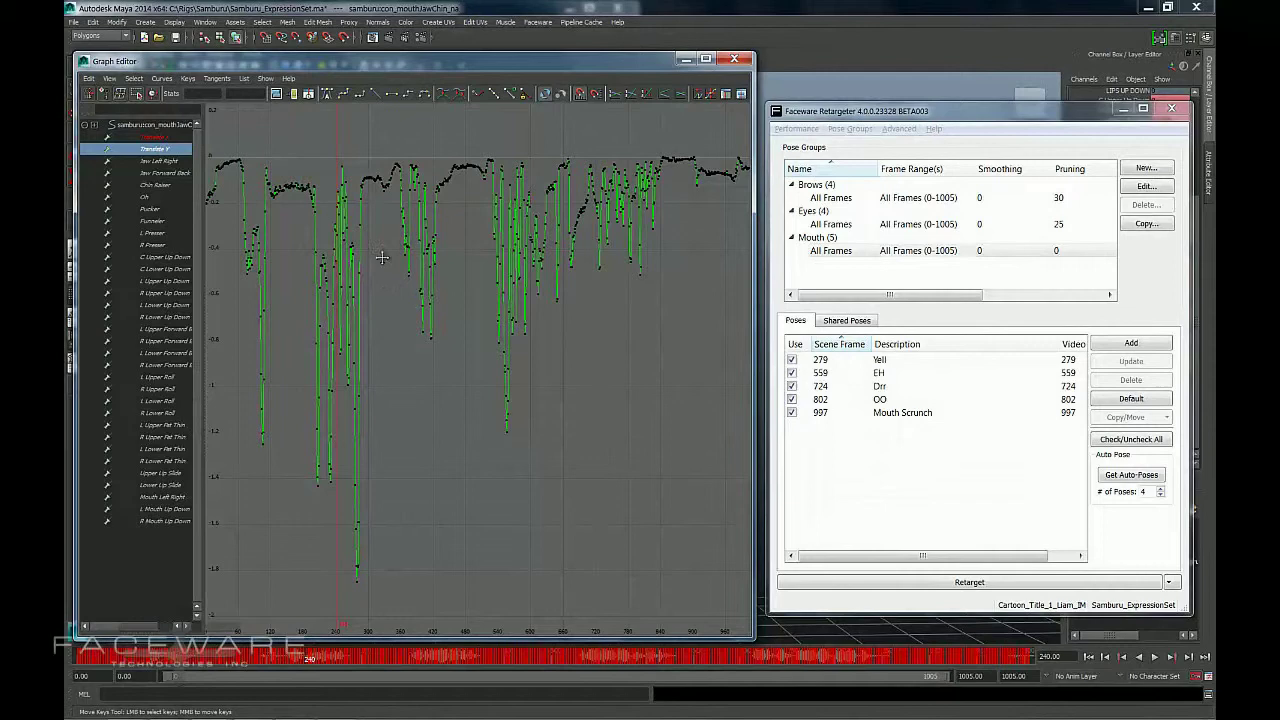
{"action": "middle_click_drag", "start_coordinate": [382, 258], "coordinate": [570, 351], "text": "alt"}
{"action": "right_click_drag", "start_coordinate": [569, 315], "coordinate": [586, 400], "text": "alt+shift"}
{"action": "middle_click_drag", "start_coordinate": [586, 400], "coordinate": [480, 335], "text": "alt"}
{"action": "left_click_drag", "start_coordinate": [521, 487], "coordinate": [573, 553]}
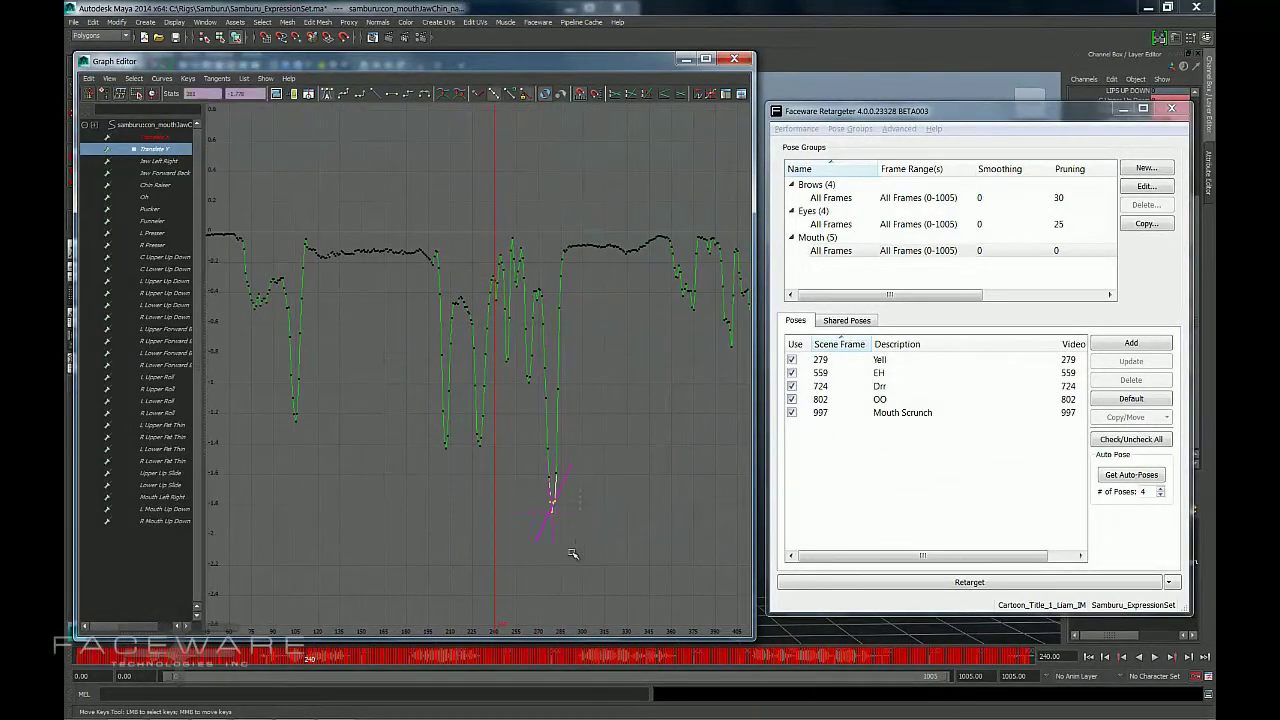
{"action": "left_click", "coordinate": [587, 545]}
{"action": "key", "text": "k"}
{"action": "mouse_move", "coordinate": [486, 281]}
{"action": "left_mouse_down"}
{"action": "mouse_move", "coordinate": [438, 285]}
{"action": "mouse_move", "coordinate": [573, 286]}
{"action": "left_mouse_up"}
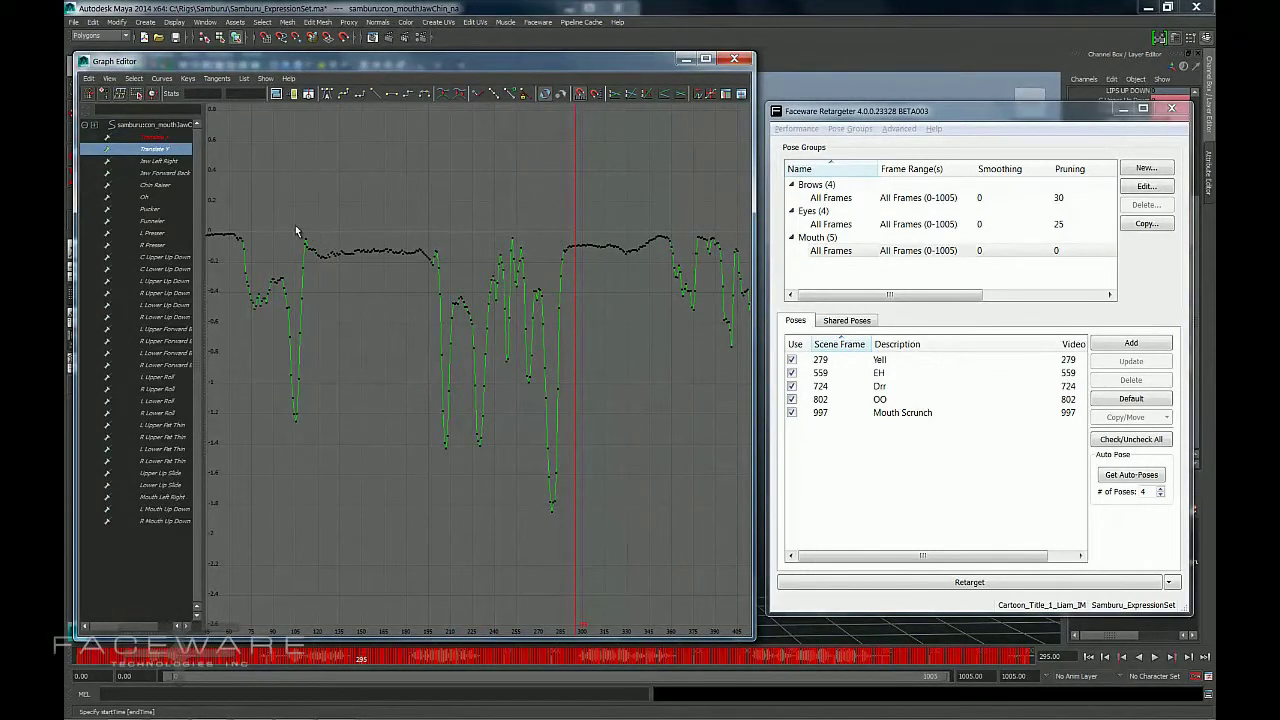
Select and frame the Translate Y keys on the noisy plateau between about frames 110 and 200 to inspect their jitter.
{"action": "left_click_drag", "start_coordinate": [445, 279], "coordinate": [453, 274]}
{"action": "key", "text": "f"}
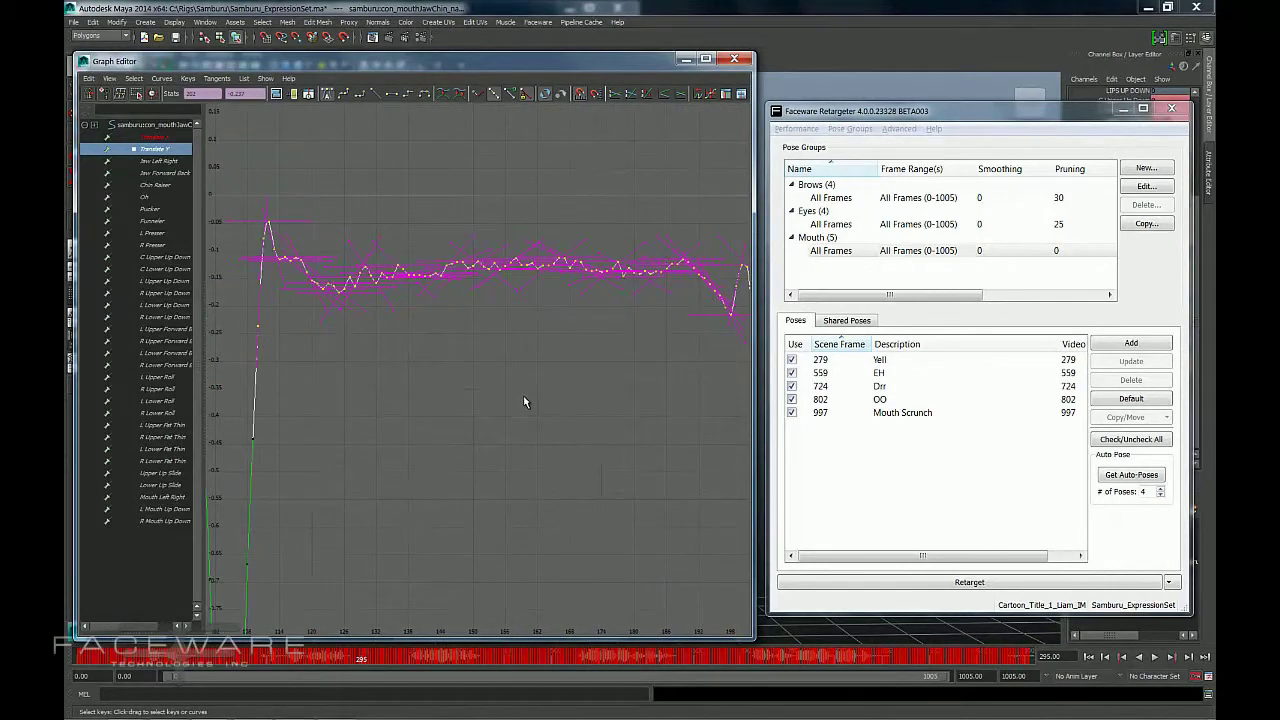
{"action": "middle_click_drag", "start_coordinate": [517, 391], "coordinate": [488, 421], "text": "alt"}
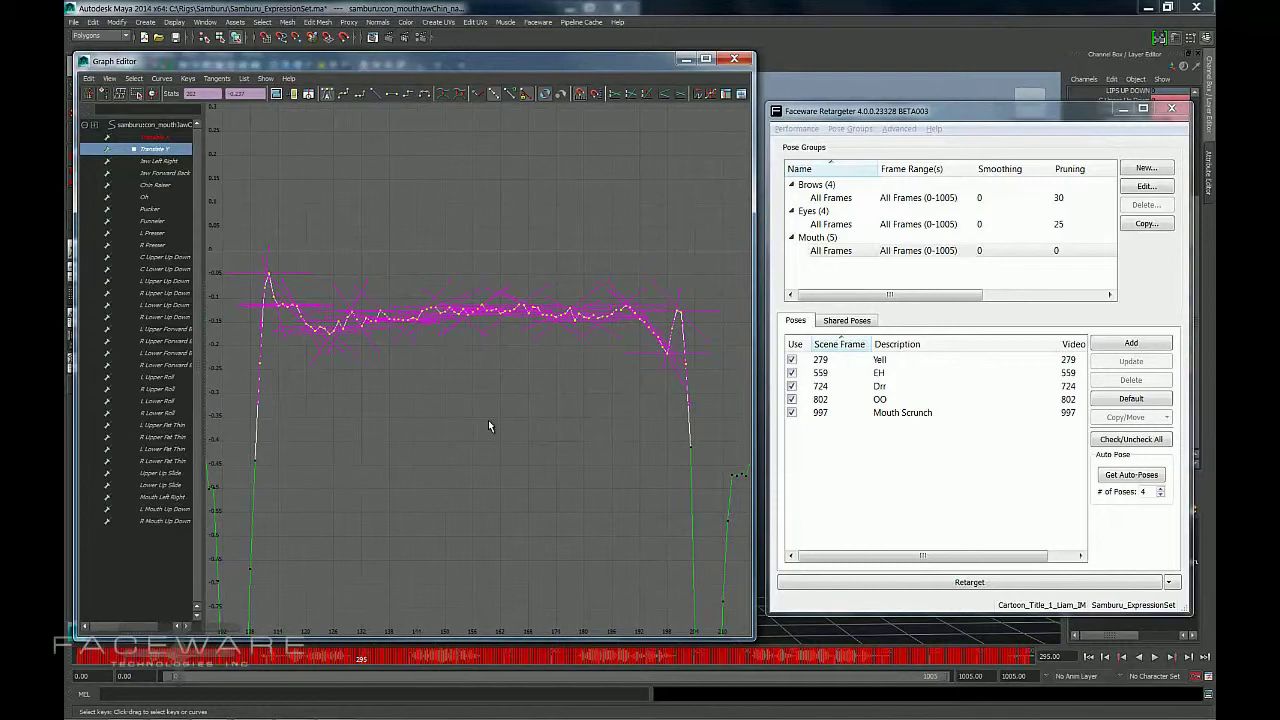
{"action": "left_click", "coordinate": [482, 342]}
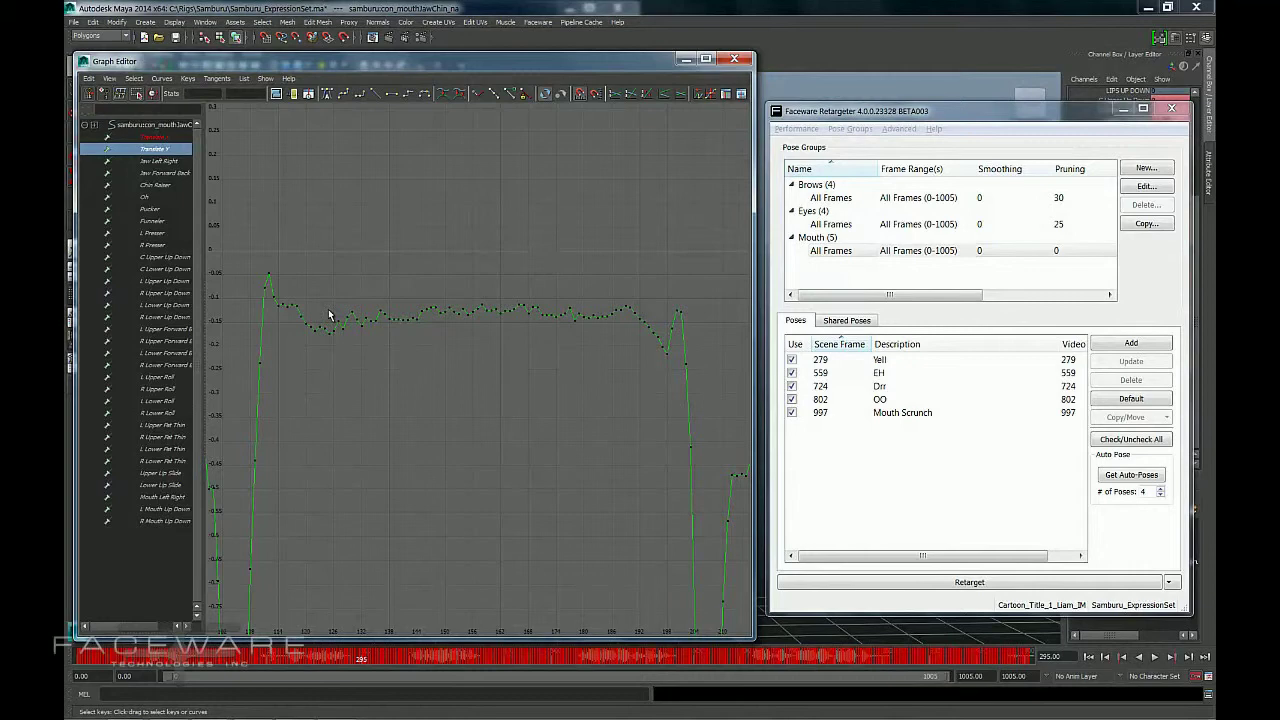
{"action": "left_click", "coordinate": [686, 386]}
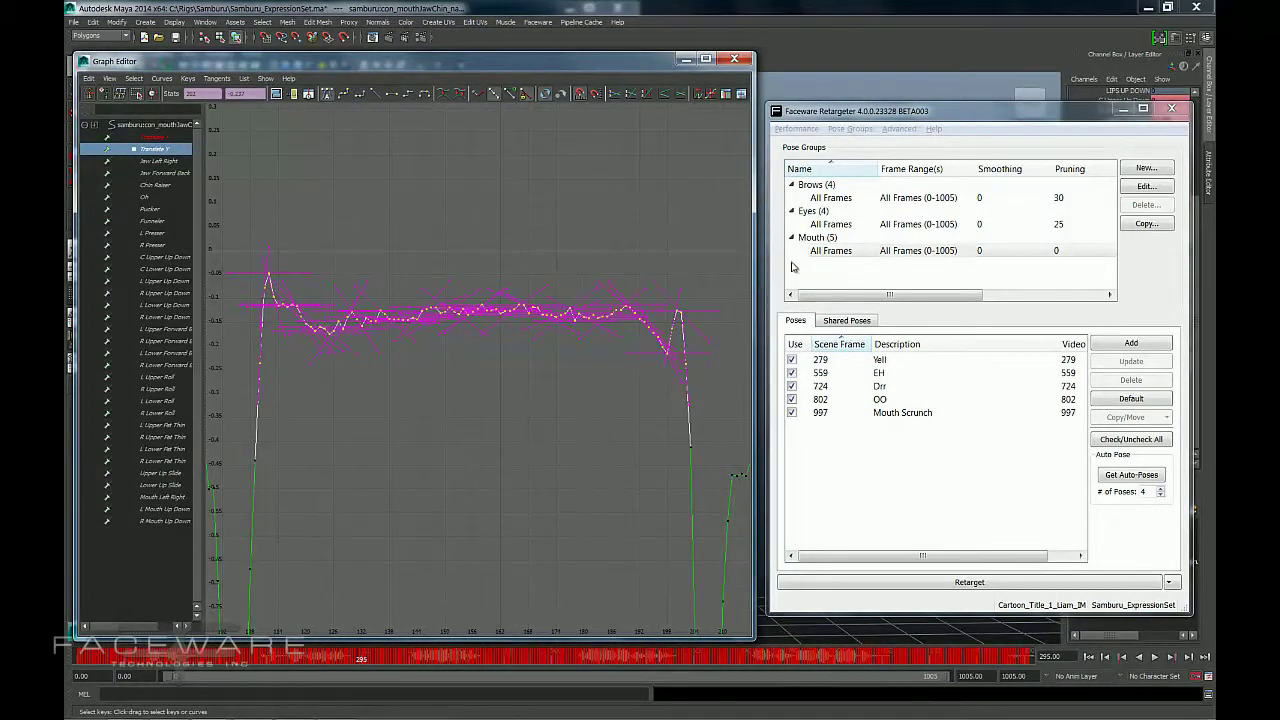
Set the Mouth pose group's Smoothing to 5 and run the retarget.
{"action": "left_click", "coordinate": [830, 250]}
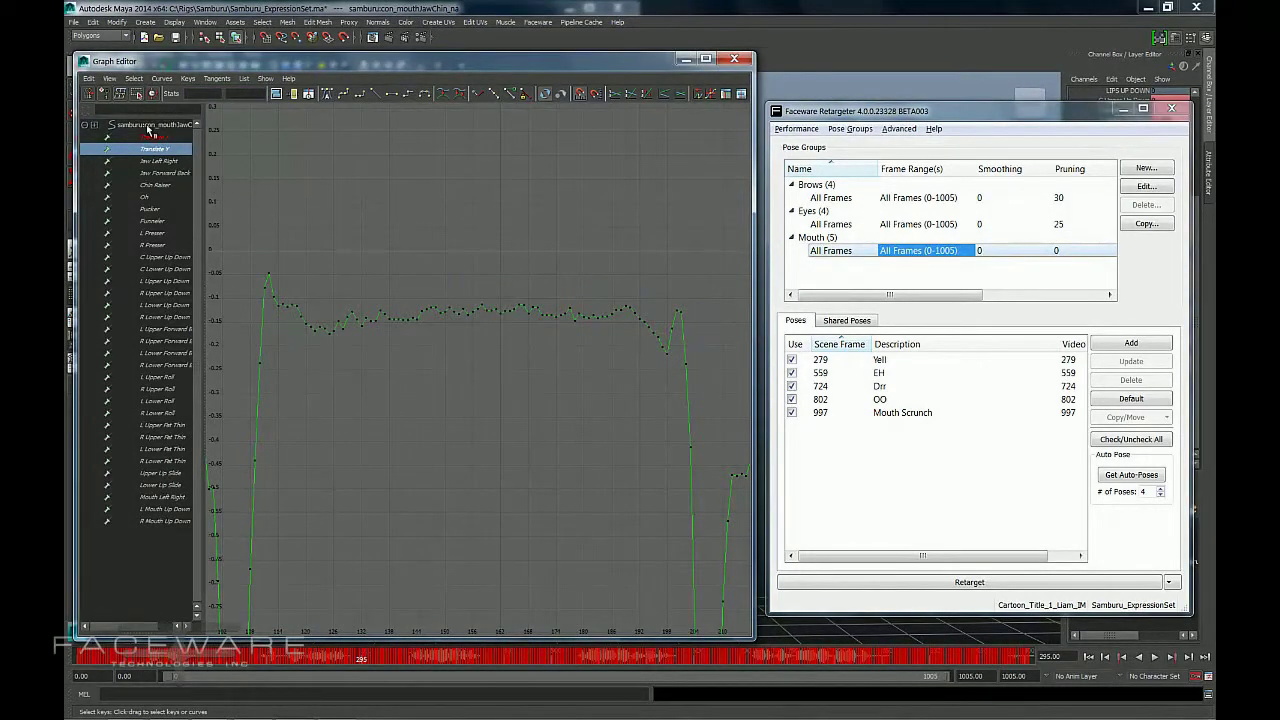
{"action": "double_click", "coordinate": [995, 251]}
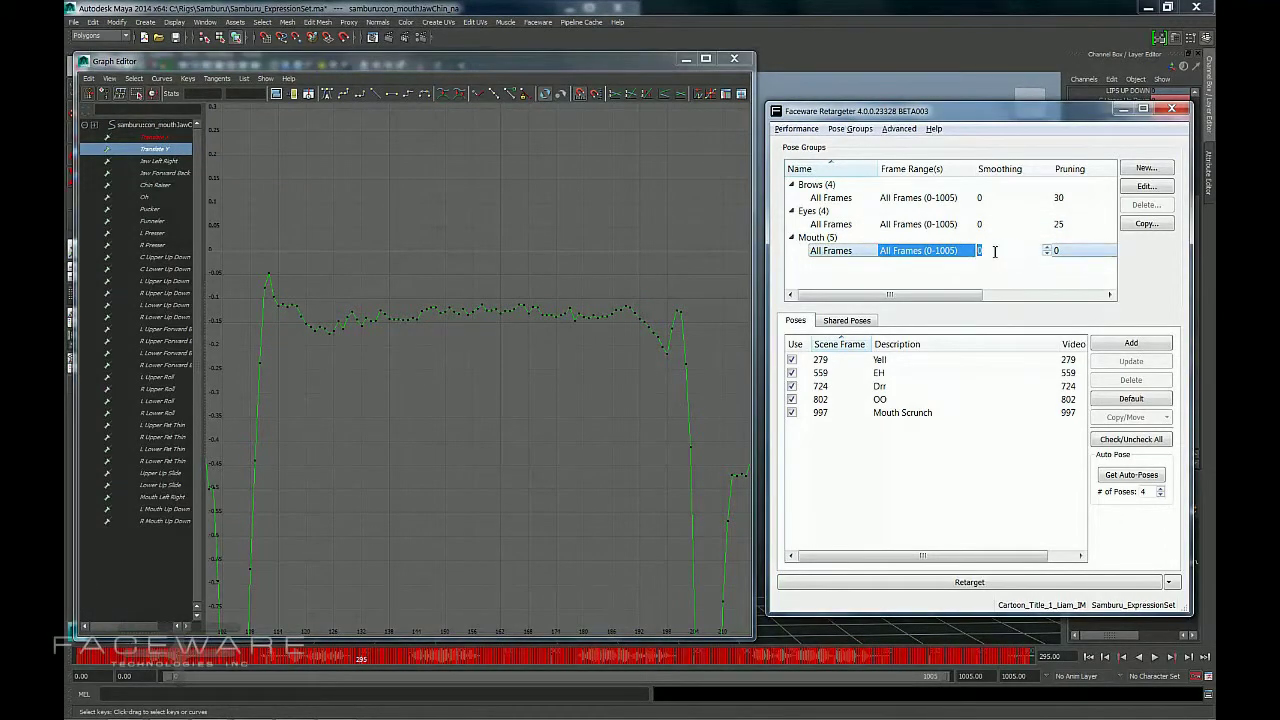
{"action": "type", "text": "5"}
{"action": "key", "text": "Return"}
{"action": "left_click", "coordinate": [968, 582]}
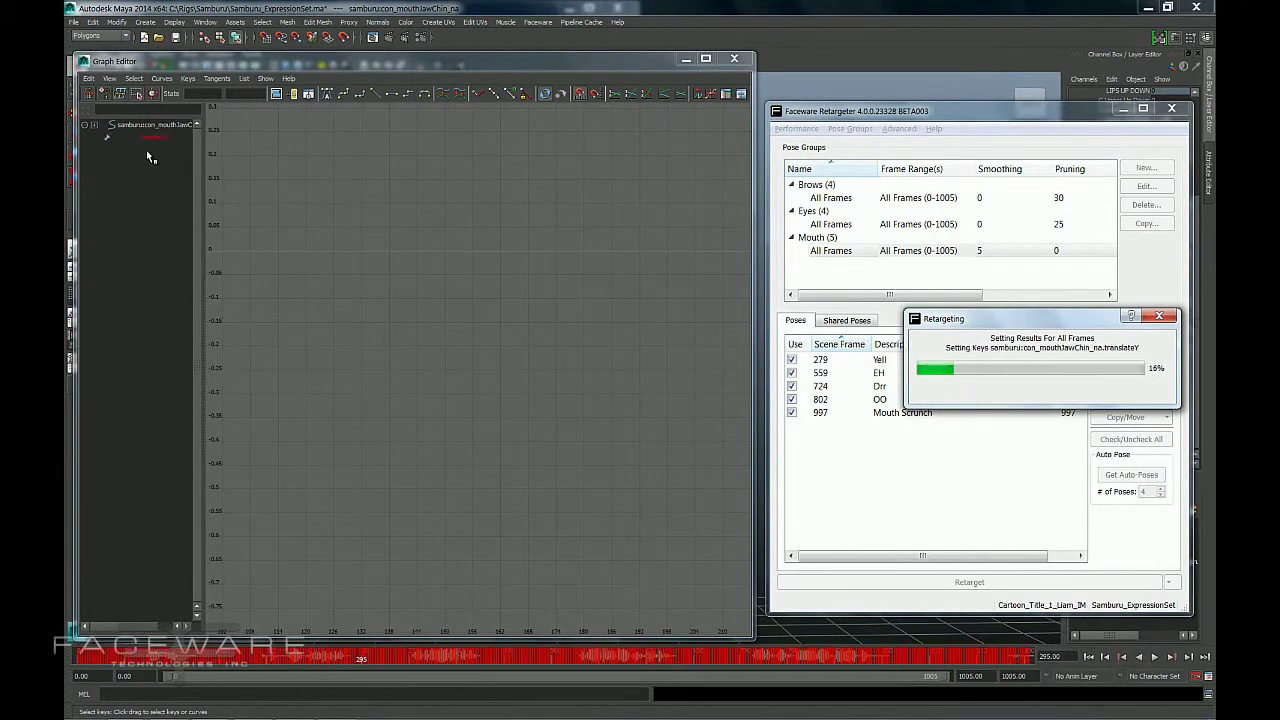
Display the retargeted Translate Y curve and inspect the smoothed plateau keys between about frames 110 and 200.
{"action": "left_click", "coordinate": [157, 149]}
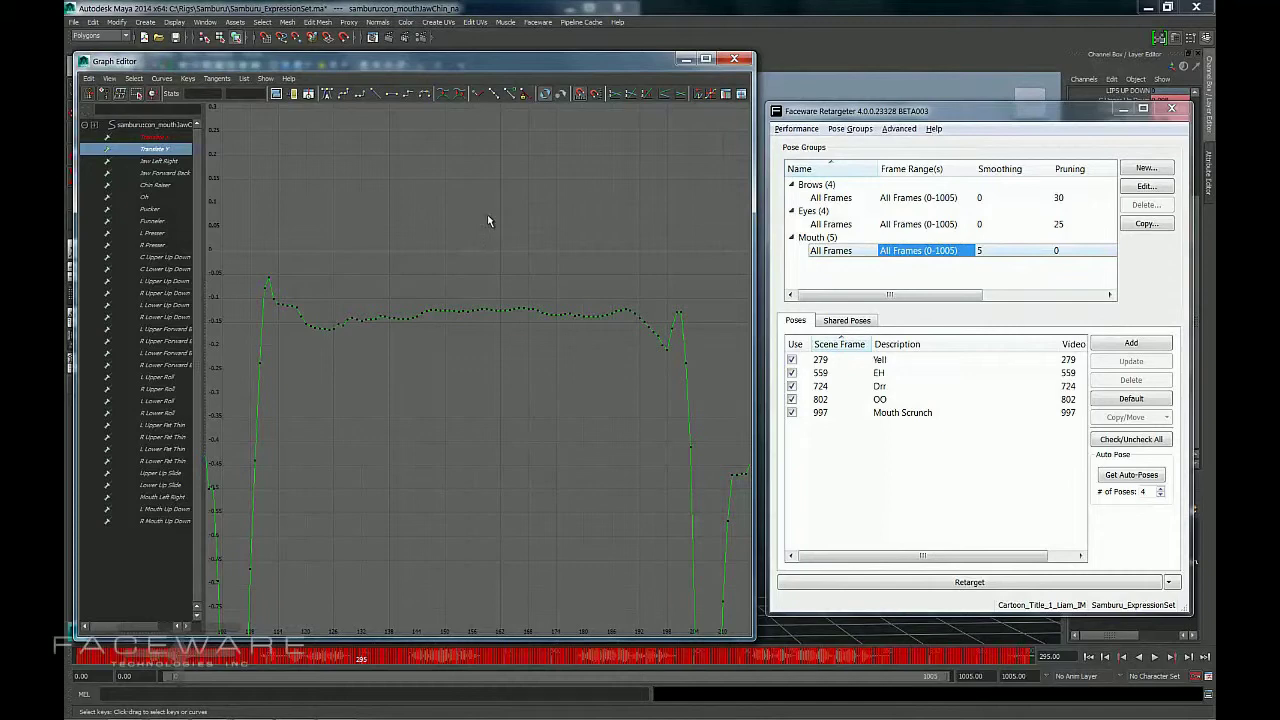
{"action": "left_click", "coordinate": [829, 250]}
{"action": "left_click_drag", "start_coordinate": [694, 283], "coordinate": [280, 360]}
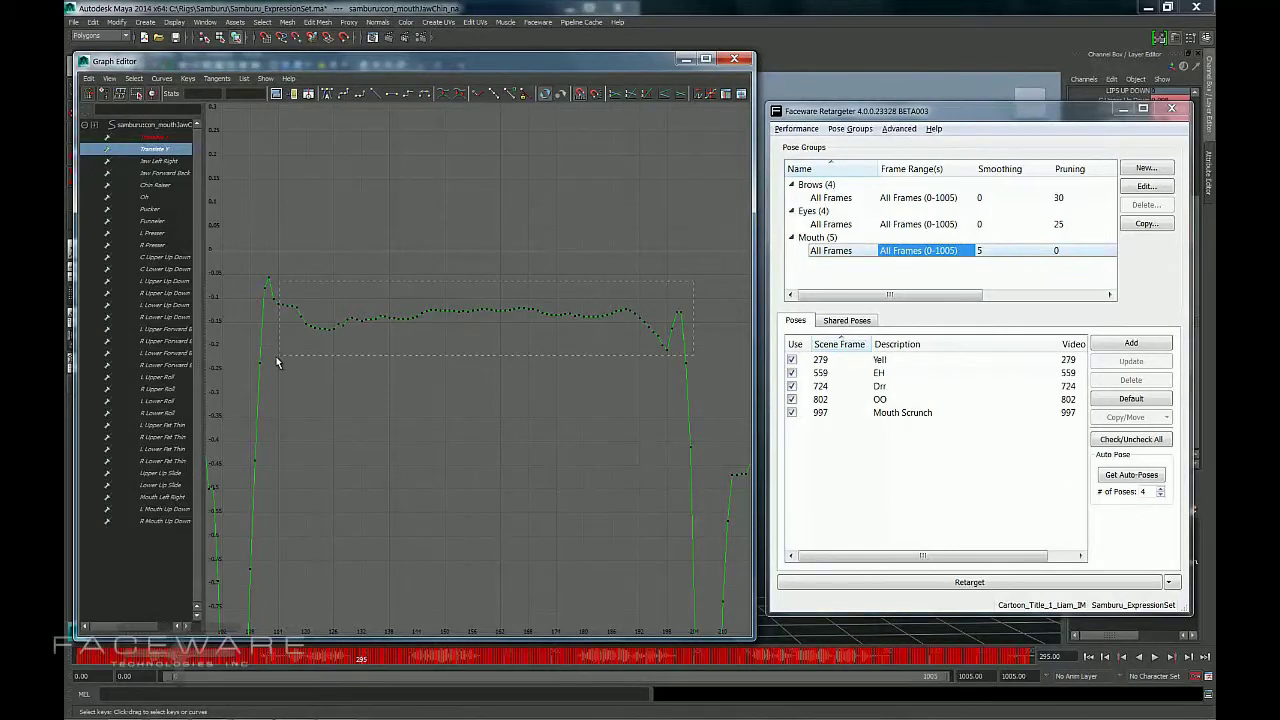
{"action": "left_click", "coordinate": [463, 457]}
Examine the smoothed Translate Y curve over the whole timeline, comparing the flat stretches with the sharp dips.
{"action": "key", "text": "a"}
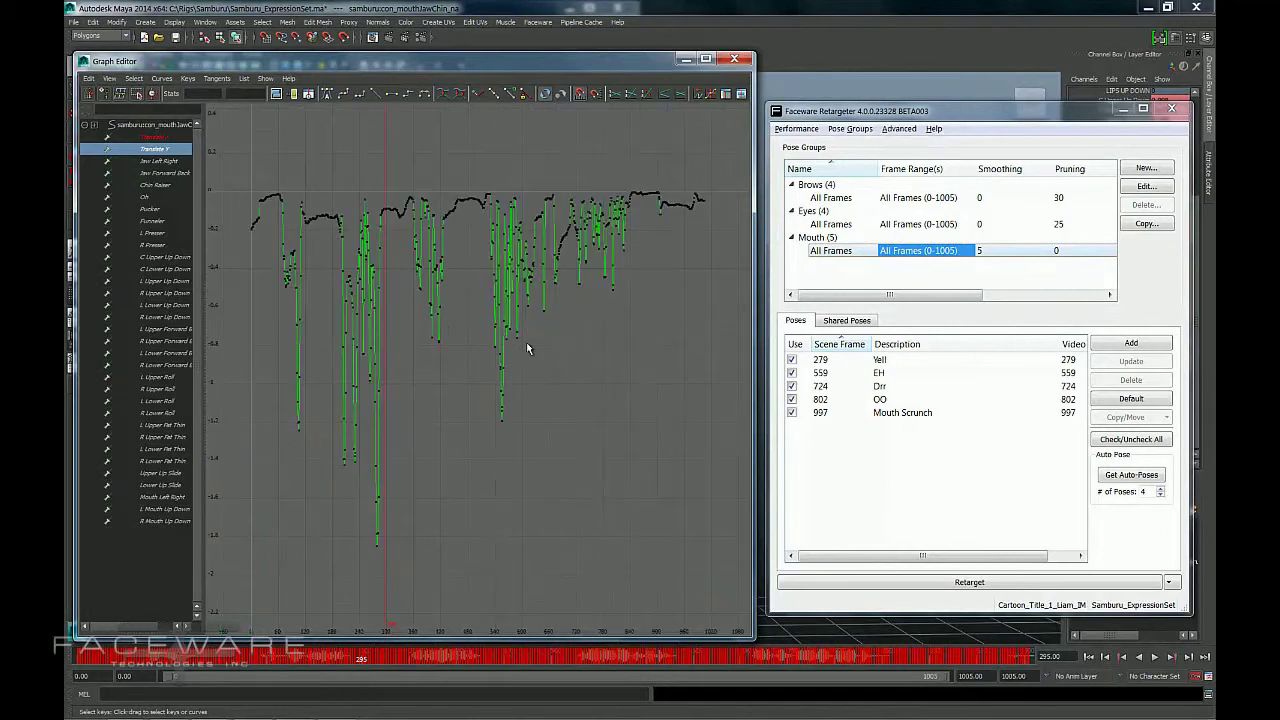
{"action": "right_click_drag", "start_coordinate": [489, 341], "coordinate": [345, 348], "text": "alt+shift"}
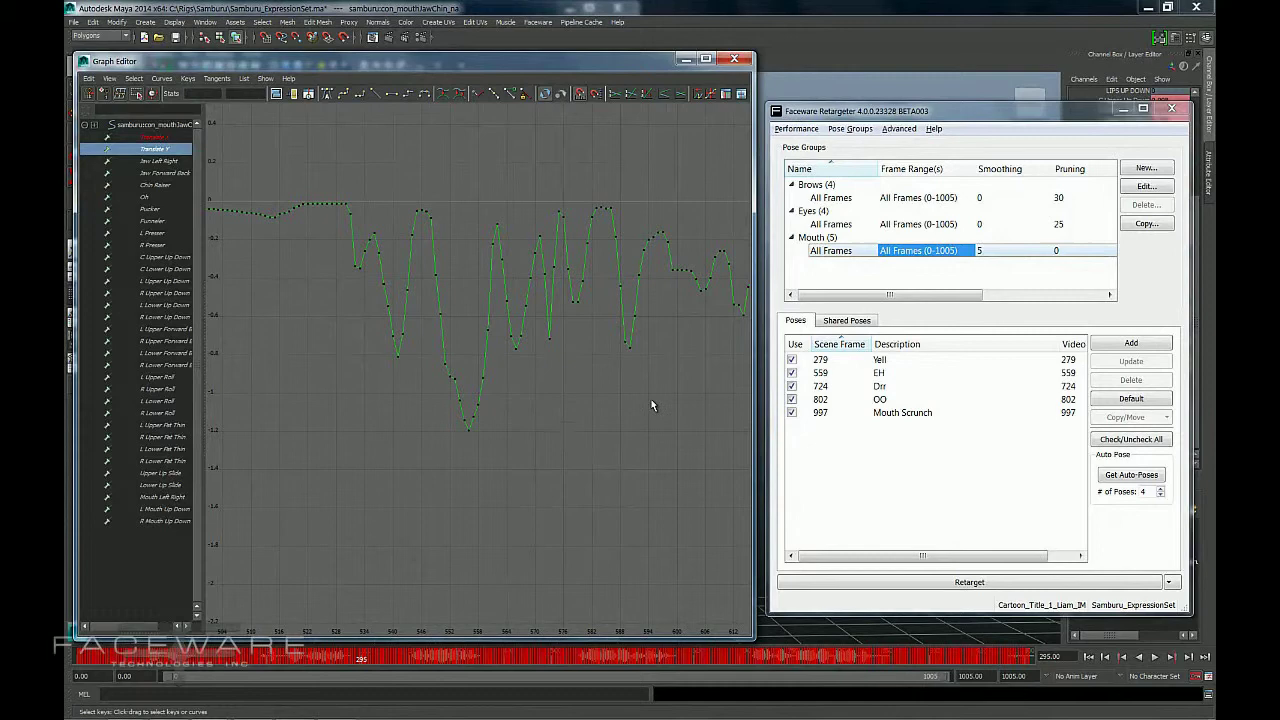
{"action": "right_click_drag", "start_coordinate": [651, 399], "coordinate": [462, 377], "text": "alt"}
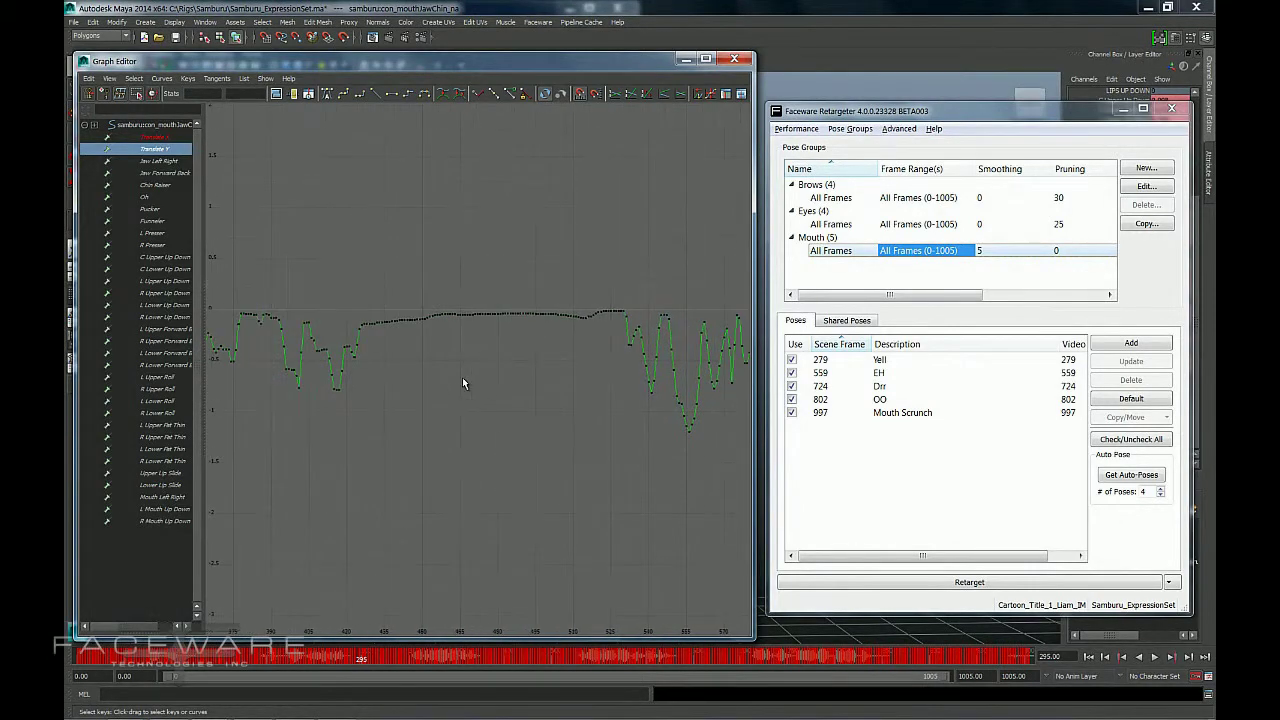
{"action": "left_click_drag", "start_coordinate": [374, 297], "coordinate": [631, 331]}
{"action": "left_click", "coordinate": [424, 440]}
{"action": "middle_click_drag", "start_coordinate": [400, 444], "coordinate": [600, 450], "text": "alt"}
{"action": "mouse_move", "coordinate": [477, 450]}
{"action": "middle_mouse_down", "text": "alt"}
{"action": "mouse_move", "coordinate": [683, 439]}
{"action": "mouse_move", "coordinate": [735, 420]}
{"action": "middle_mouse_up", "text": "alt"}
{"action": "mouse_move", "coordinate": [522, 408]}
{"action": "right_mouse_down", "text": "alt"}
{"action": "mouse_move", "coordinate": [542, 455]}
{"action": "mouse_move", "coordinate": [510, 437]}
{"action": "right_mouse_up", "text": "alt"}
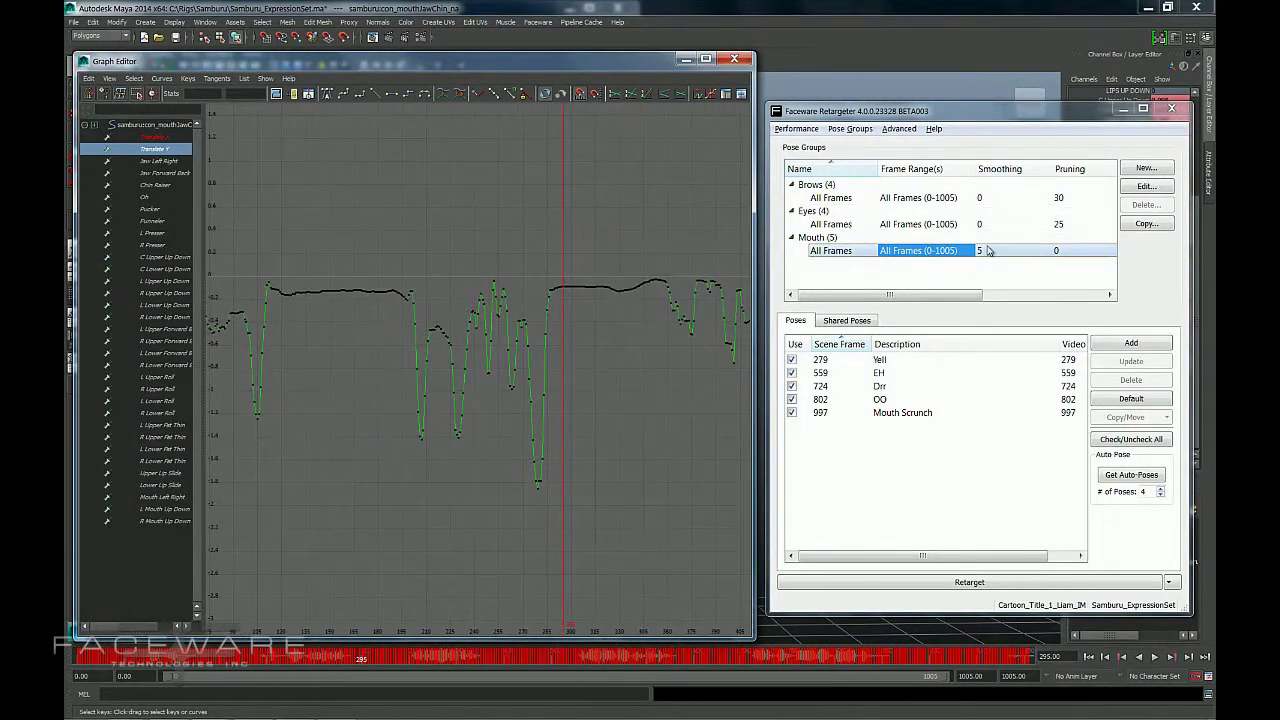
{"action": "right_click_drag", "start_coordinate": [530, 401], "coordinate": [605, 435], "text": "alt"}
{"action": "middle_click_drag", "start_coordinate": [605, 435], "coordinate": [306, 400], "text": "alt"}
{"action": "middle_click_drag", "start_coordinate": [530, 408], "coordinate": [591, 393], "text": "alt"}
{"action": "right_click_drag", "start_coordinate": [593, 394], "coordinate": [597, 396], "text": "alt"}
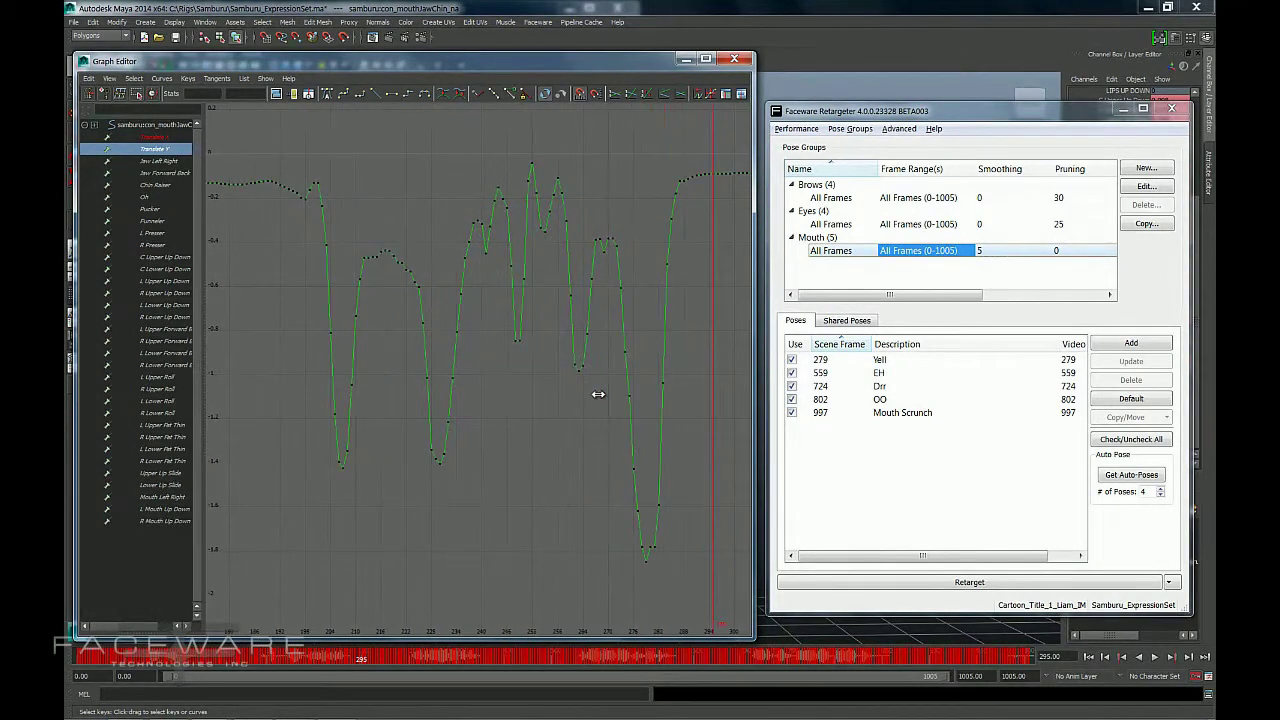
{"action": "scroll", "coordinate": [599, 429], "scroll_direction": "down", "scroll_amount": 2}
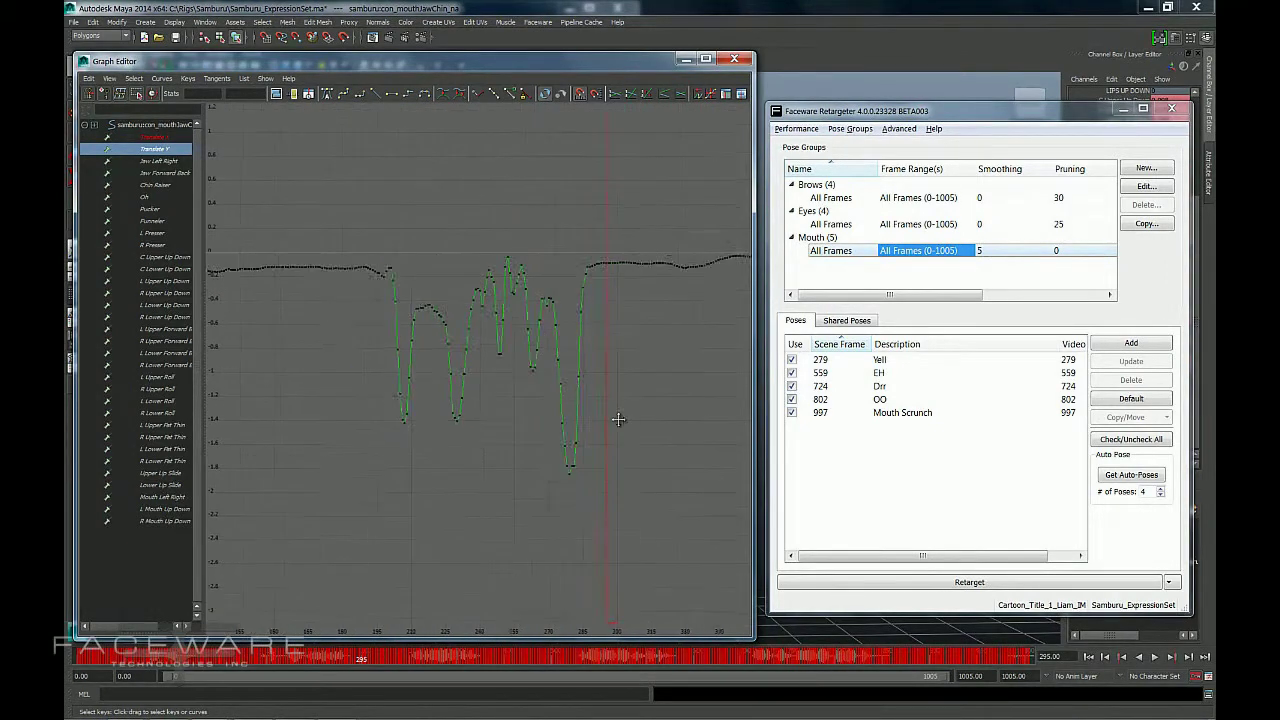
{"action": "middle_click_drag", "start_coordinate": [616, 419], "coordinate": [440, 428], "text": "alt"}
{"action": "middle_click_drag", "start_coordinate": [568, 398], "coordinate": [484, 428], "text": "alt"}
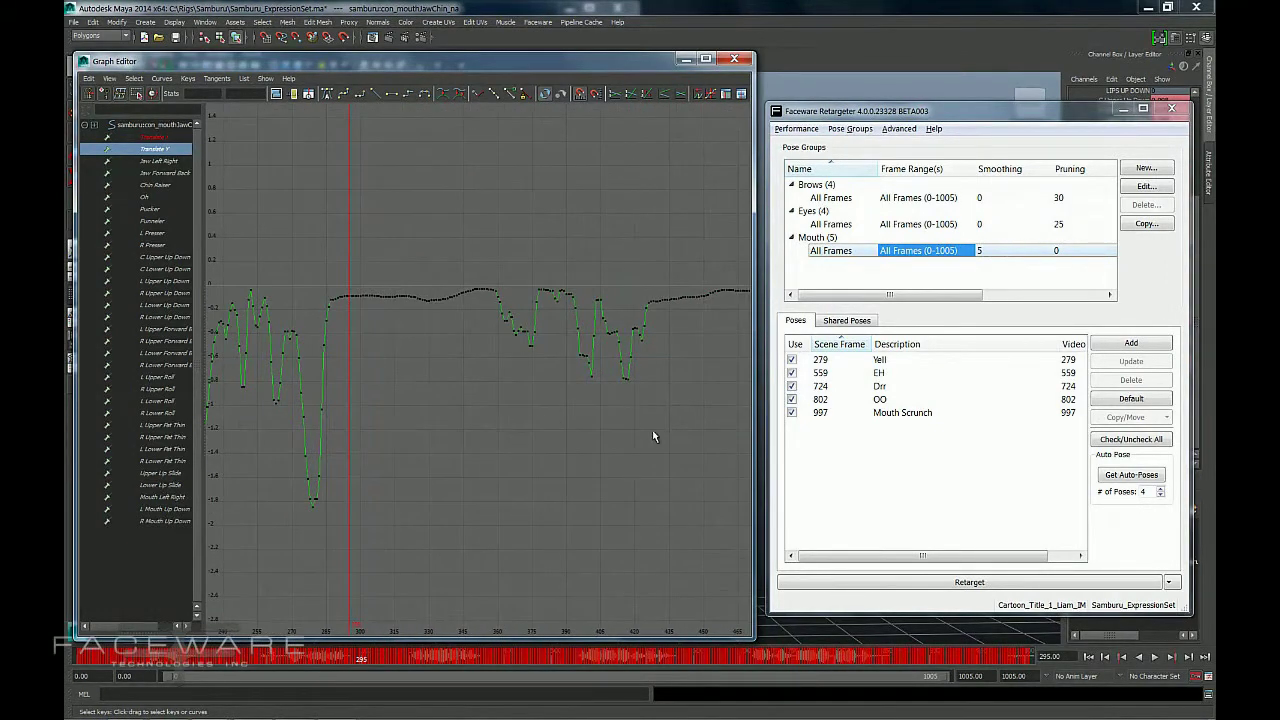
Limit the Mouth pose group's frame range to 300-450 and mark out the matching section of the curve.
{"action": "left_click", "coordinate": [915, 250]}
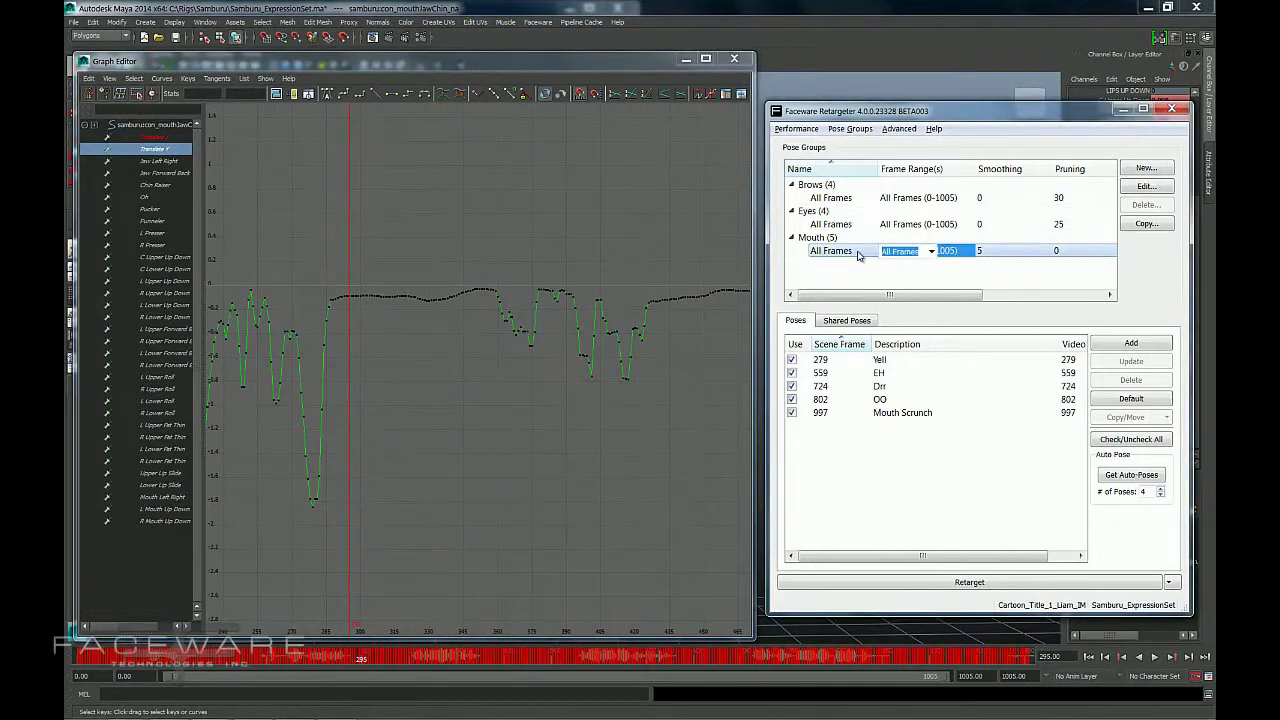
{"action": "type", "text": "300-450"}
{"action": "key", "text": "Return"}
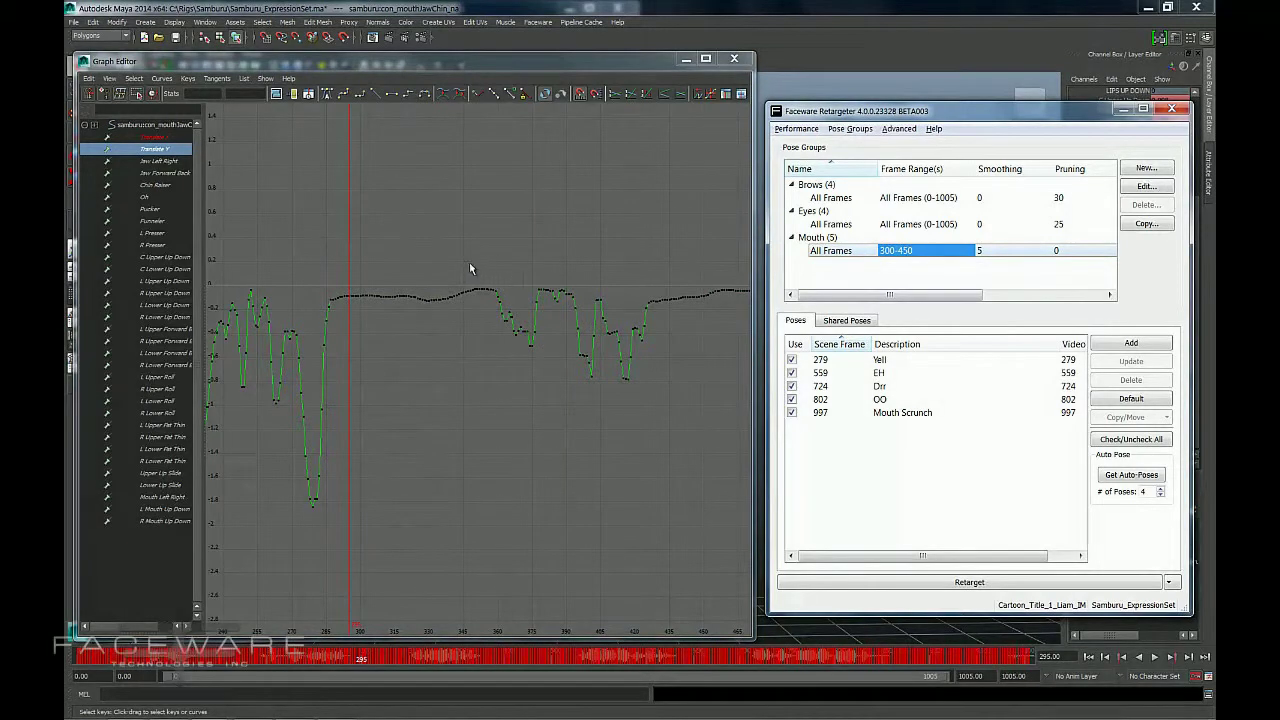
{"action": "left_click_drag", "start_coordinate": [327, 255], "coordinate": [596, 367]}
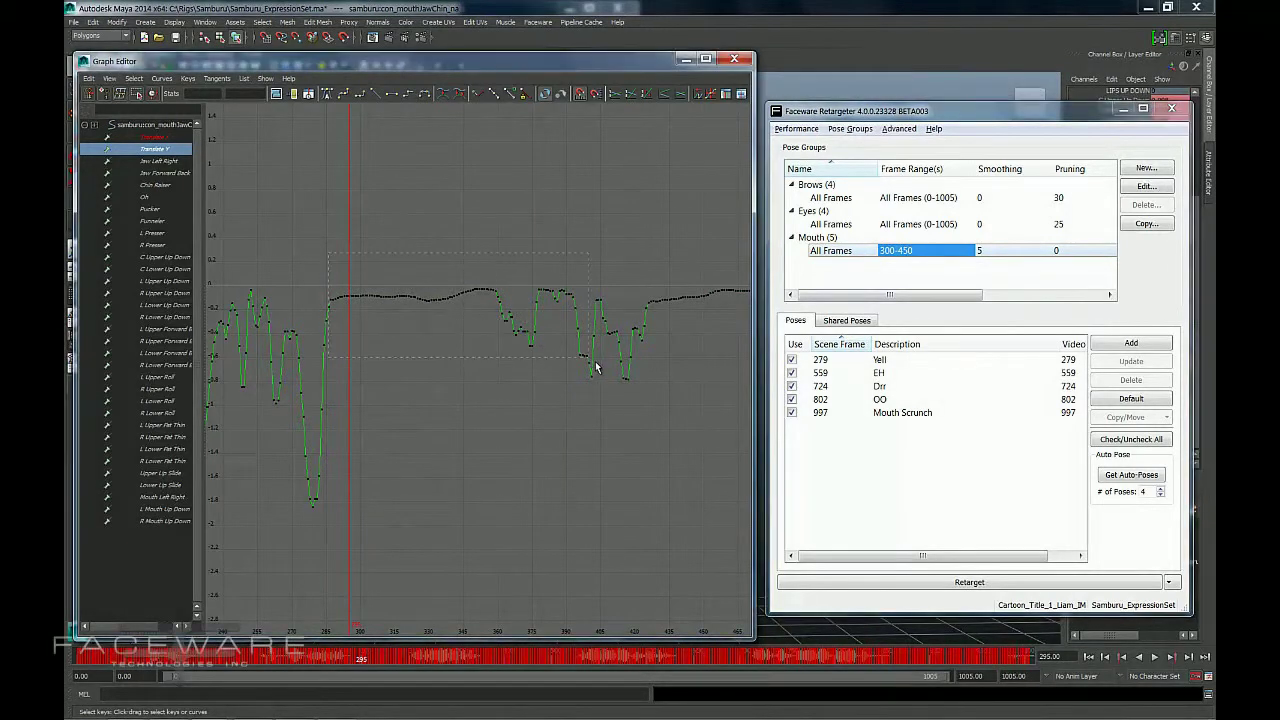
{"action": "left_click_drag", "start_coordinate": [700, 401], "coordinate": [697, 397]}
{"action": "left_click", "coordinate": [644, 460]}
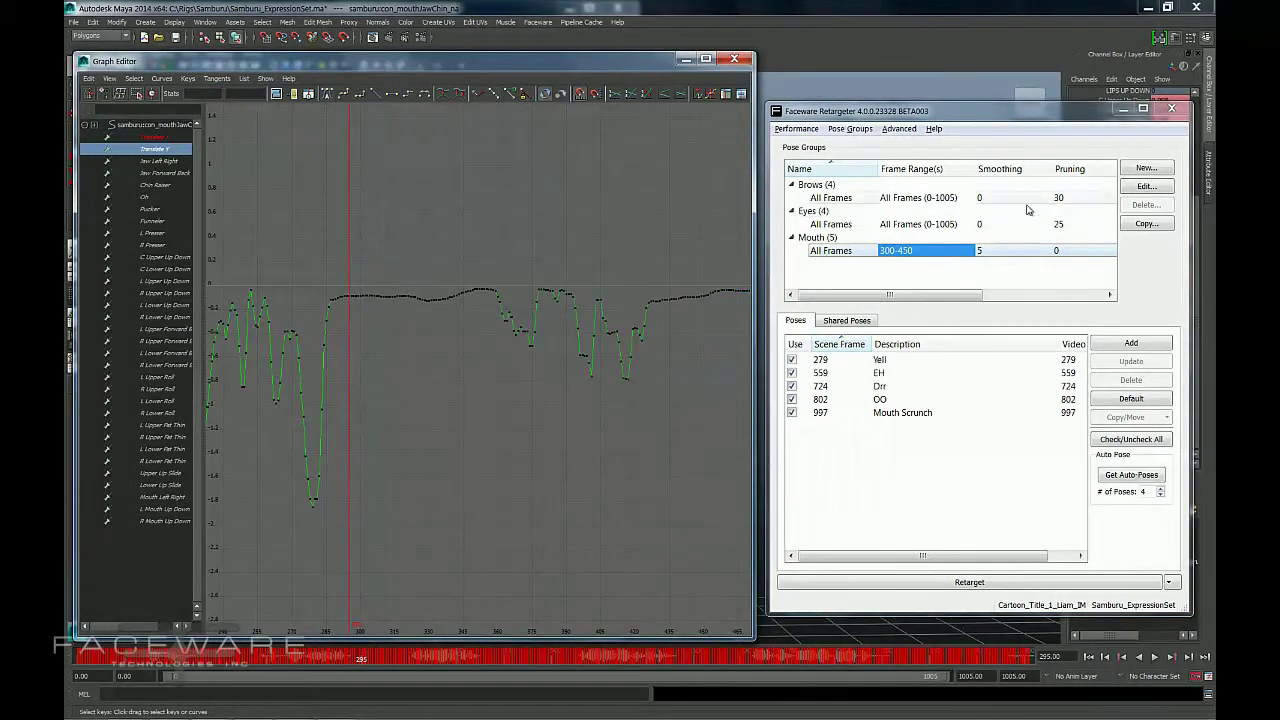
Restore the Mouth pose group's frame range to All Frames and set its Smoothing to 0.
{"action": "double_click", "coordinate": [967, 258]}
{"action": "left_click", "coordinate": [931, 251]}
{"action": "left_click", "coordinate": [935, 271]}
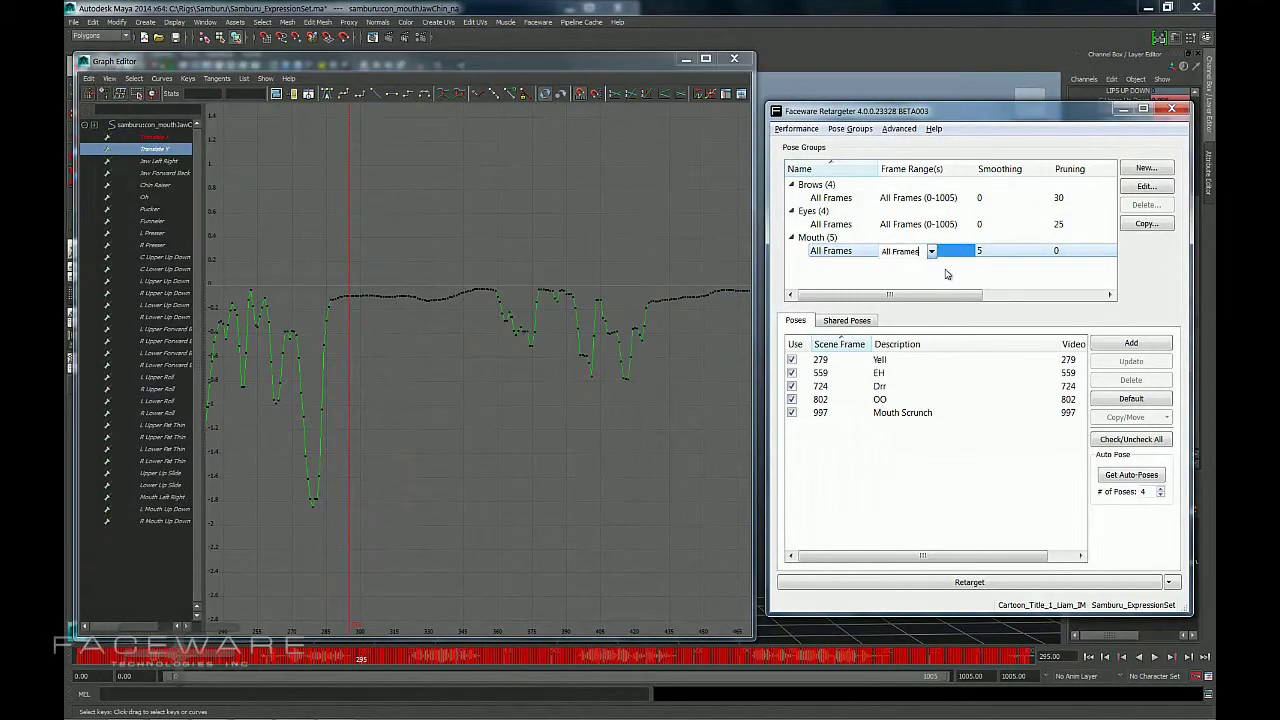
{"action": "double_click", "coordinate": [989, 251]}
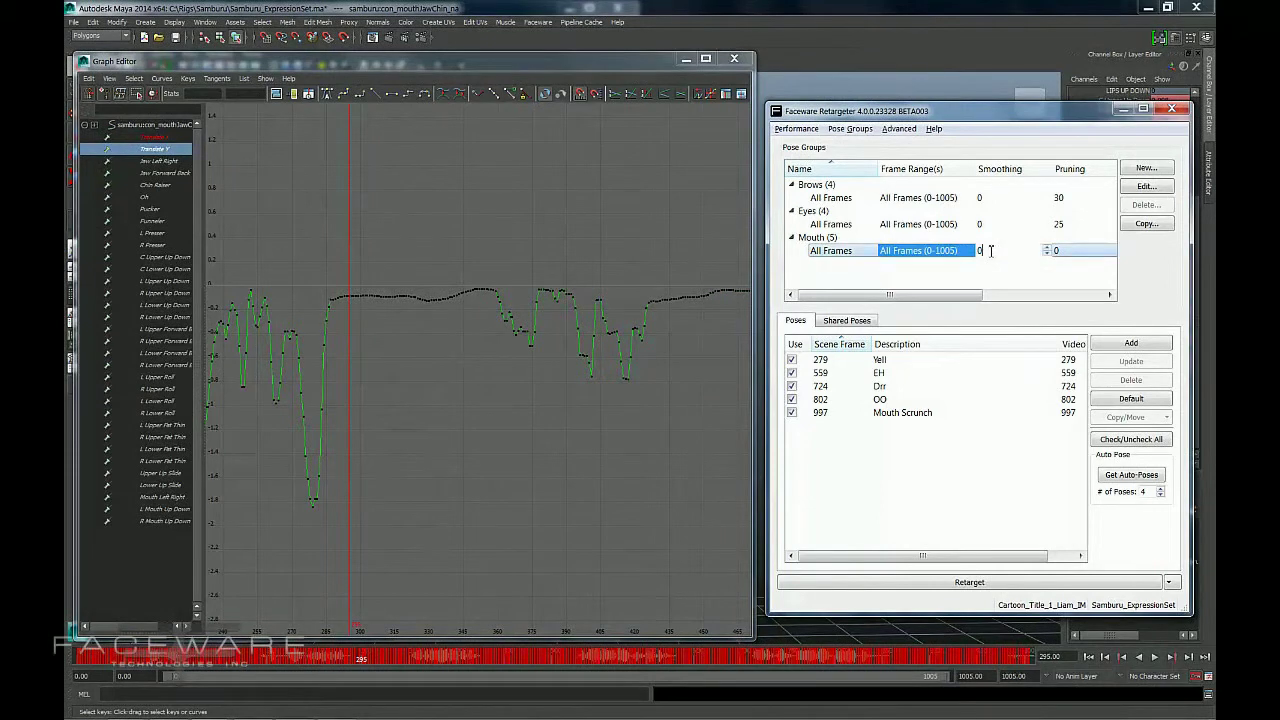
{"action": "key", "text": "Return"}
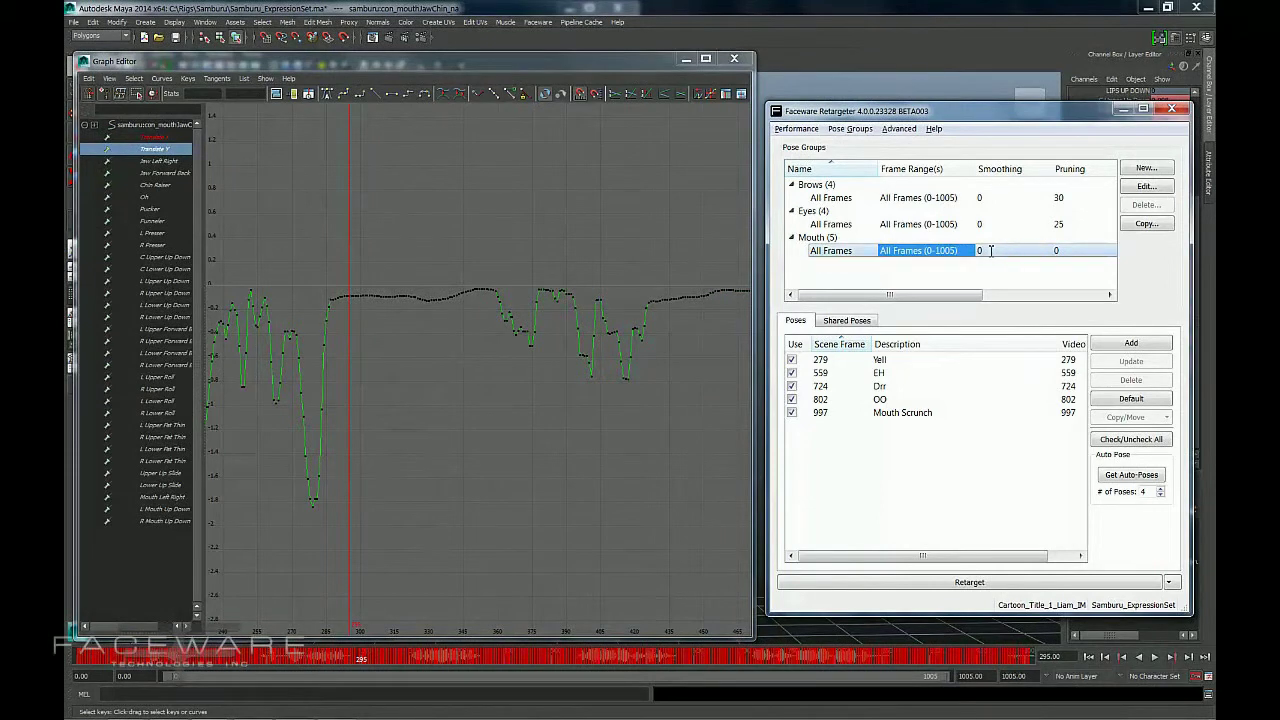
Review the Prune Spacing and Master Control settings of the pose groups, and inspect the Translate Y curve between about frames 300 and 620.
{"action": "left_click_drag", "start_coordinate": [975, 296], "coordinate": [1071, 303]}
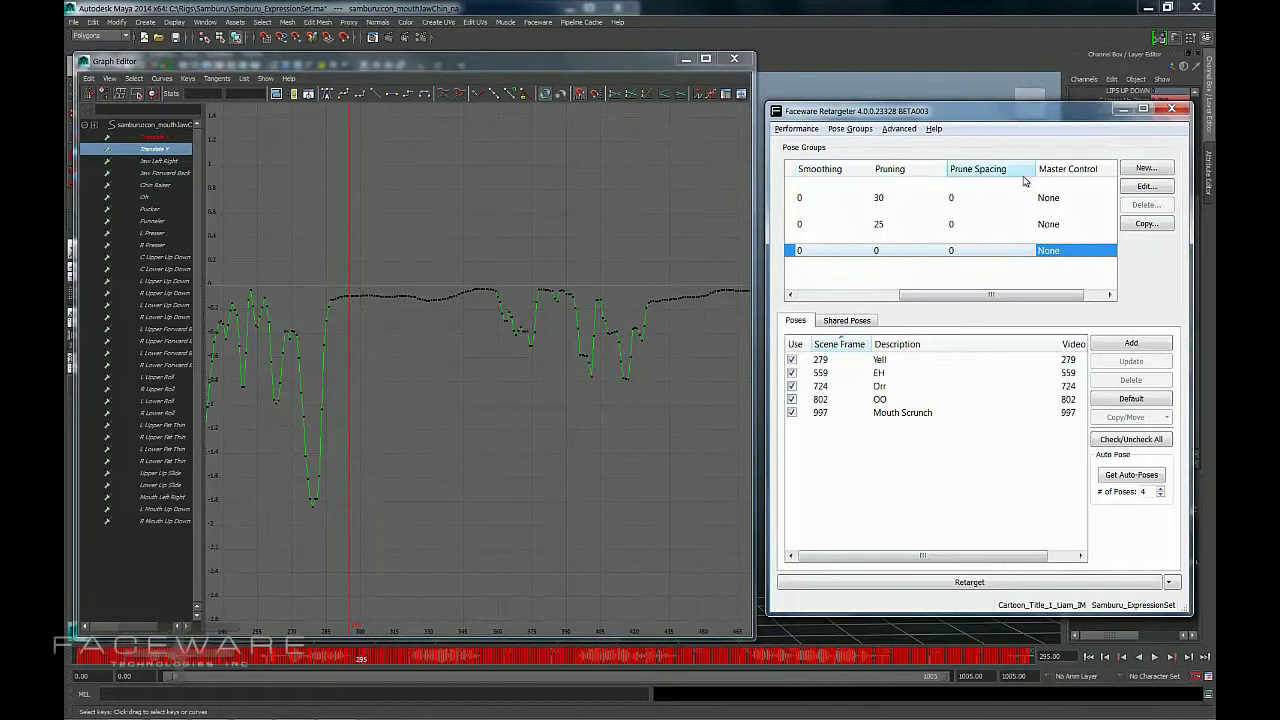
{"action": "left_click_drag", "start_coordinate": [996, 294], "coordinate": [888, 302]}
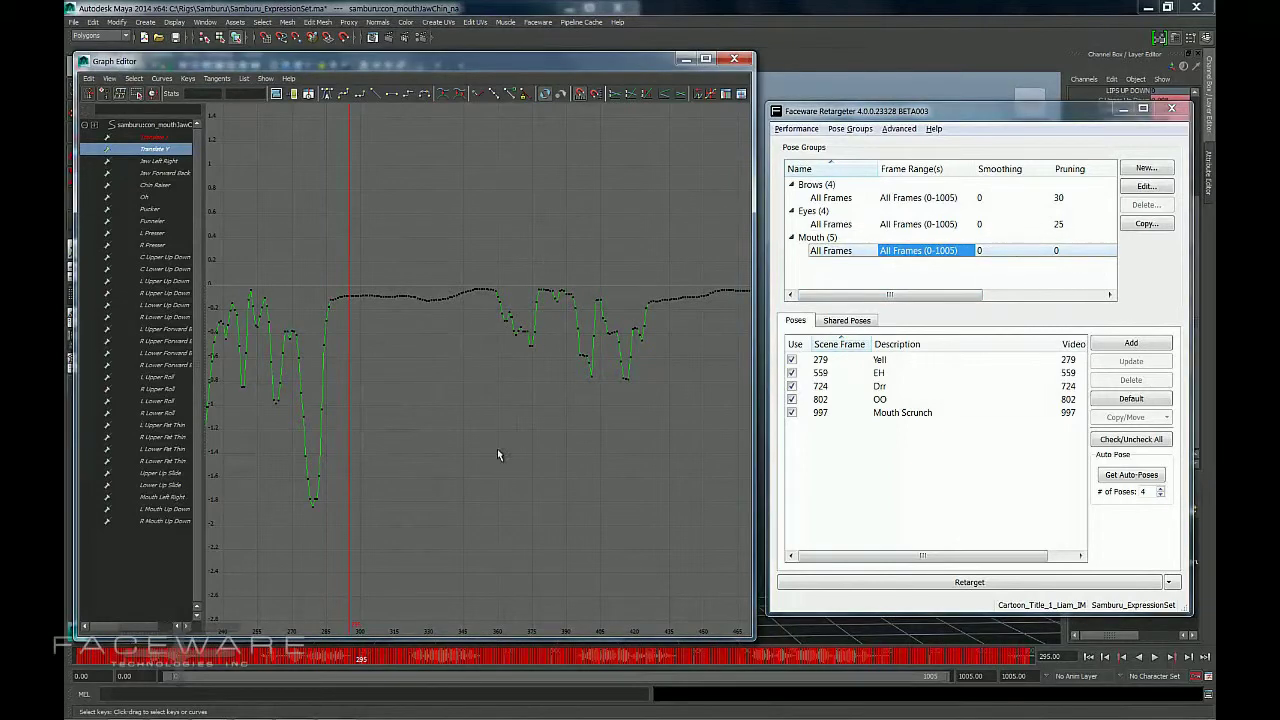
{"action": "right_click_drag", "start_coordinate": [522, 417], "coordinate": [494, 380], "text": "alt"}
{"action": "mouse_move", "coordinate": [494, 380]}
{"action": "middle_mouse_down", "text": "alt"}
{"action": "mouse_move", "coordinate": [506, 427]}
{"action": "mouse_move", "coordinate": [441, 361]}
{"action": "middle_mouse_up", "text": "alt"}
{"action": "middle_click_drag", "start_coordinate": [561, 361], "coordinate": [460, 390], "text": "alt"}
Set the Mouth pose group's Smoothing to 50.
{"action": "double_click", "coordinate": [993, 252]}
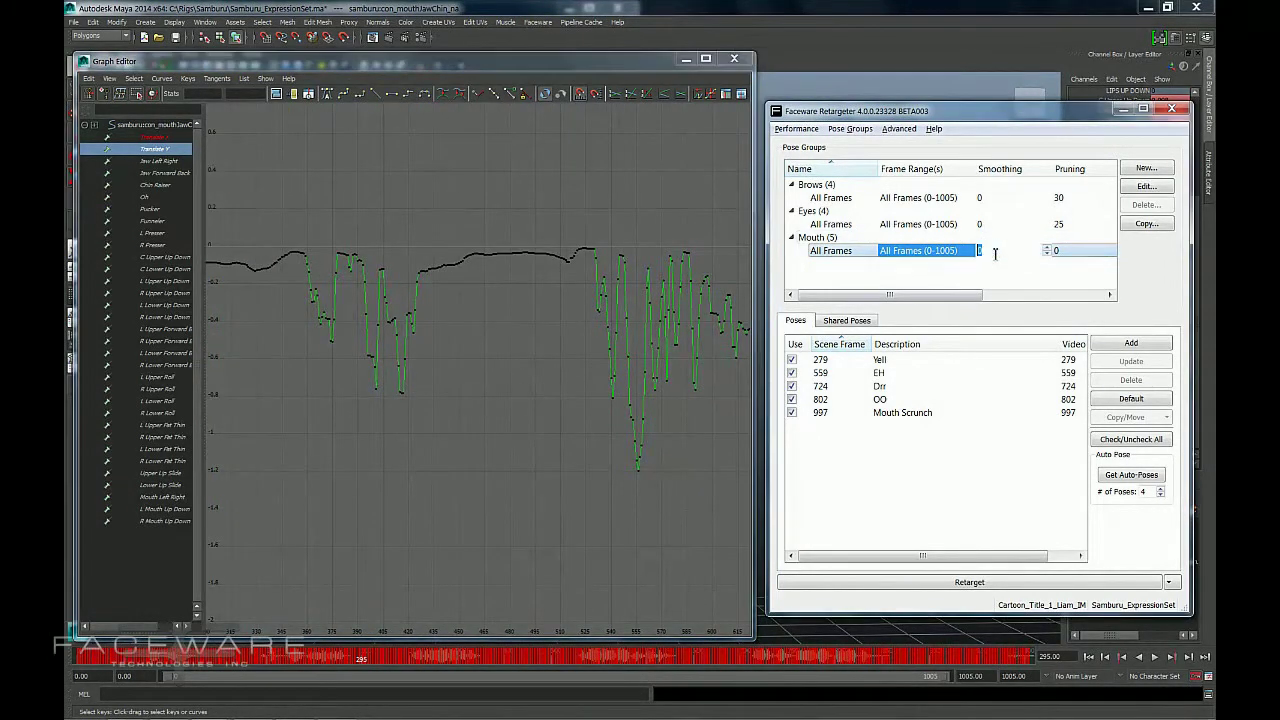
{"action": "left_click", "coordinate": [925, 284]}
{"action": "double_click", "coordinate": [985, 251]}
{"action": "type", "text": "0"}
{"action": "key", "text": "Return"}
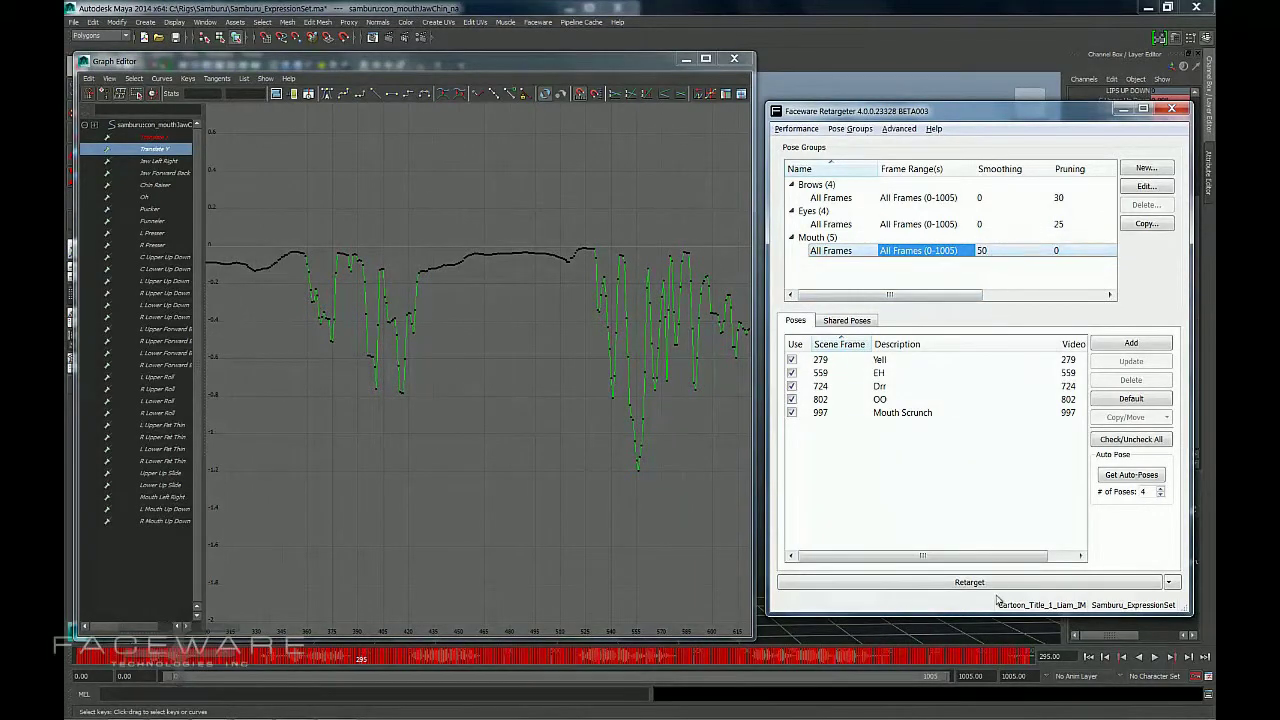
Reset the Mouth pose group's Smoothing to 0 and return to the Graph Editor.
{"action": "double_click", "coordinate": [990, 251]}
{"action": "type", "text": "0"}
{"action": "key", "text": "Return"}
{"action": "left_click", "coordinate": [498, 199]}
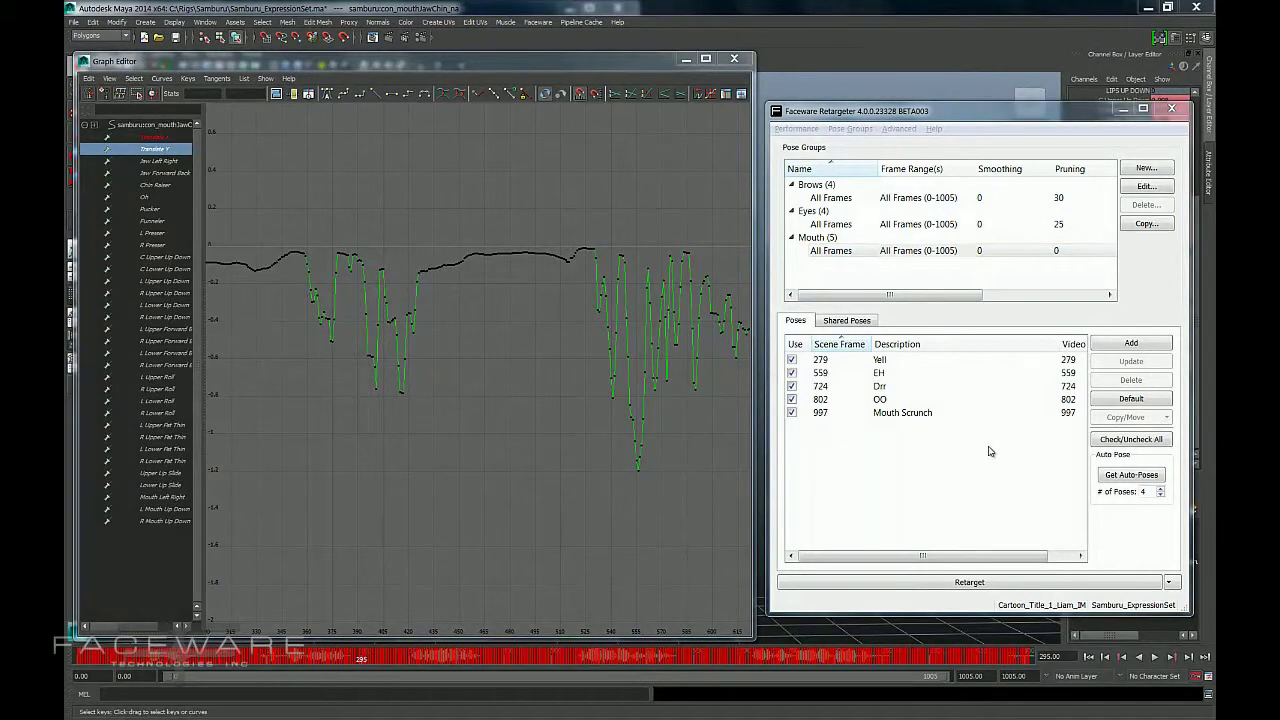